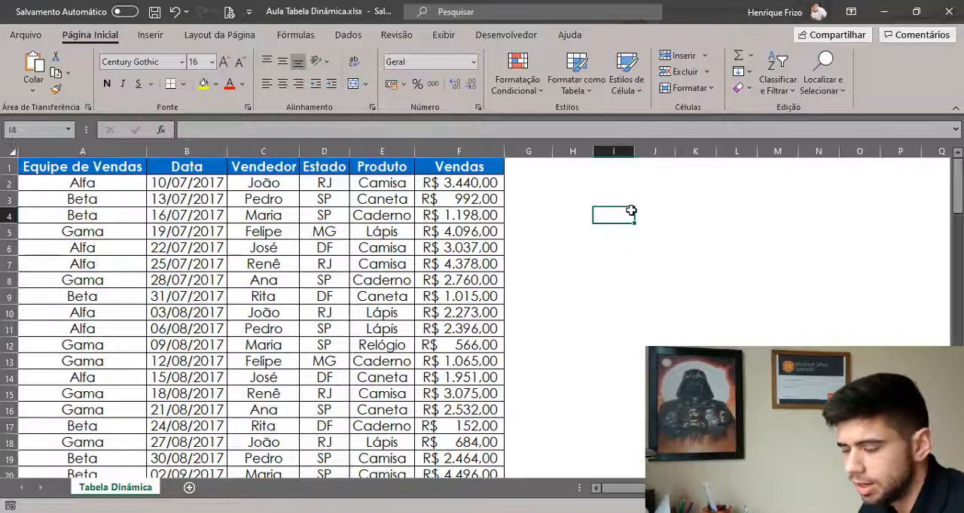
Review the sales data's team, date, seller, state, product and sales columns.
scroll(338, 248, "down", 2)
scroll(327, 361, "up", 2)
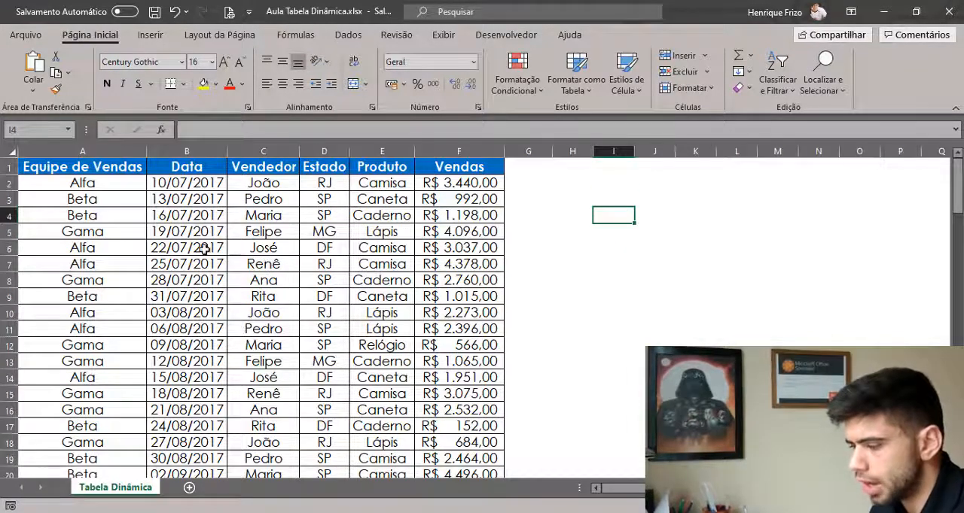
left_click(125, 221)
left_click(195, 231)
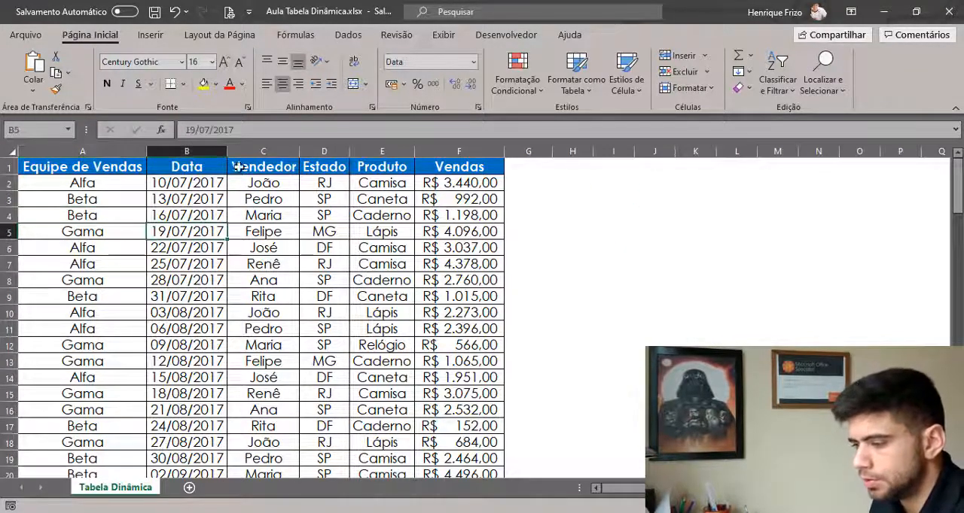
left_click(262, 202)
left_click(324, 198)
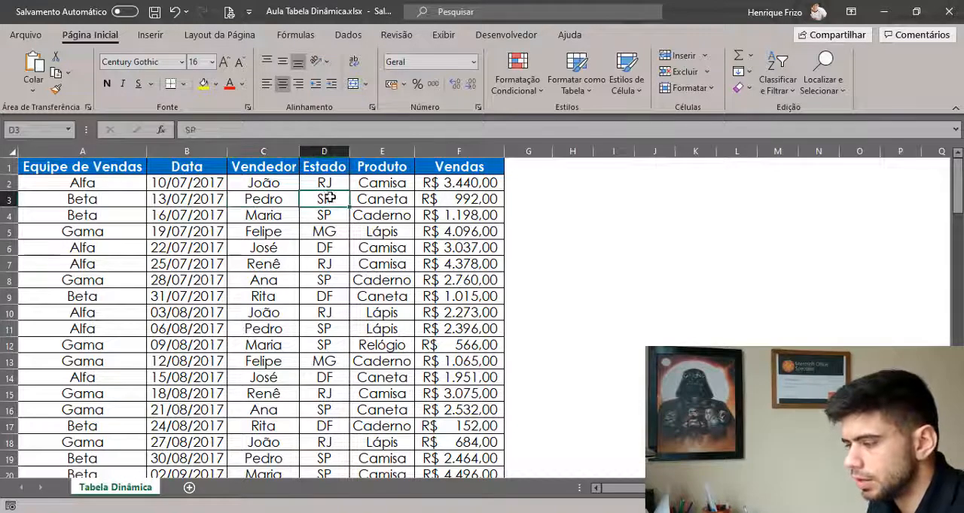
left_click(390, 196)
left_click(455, 201)
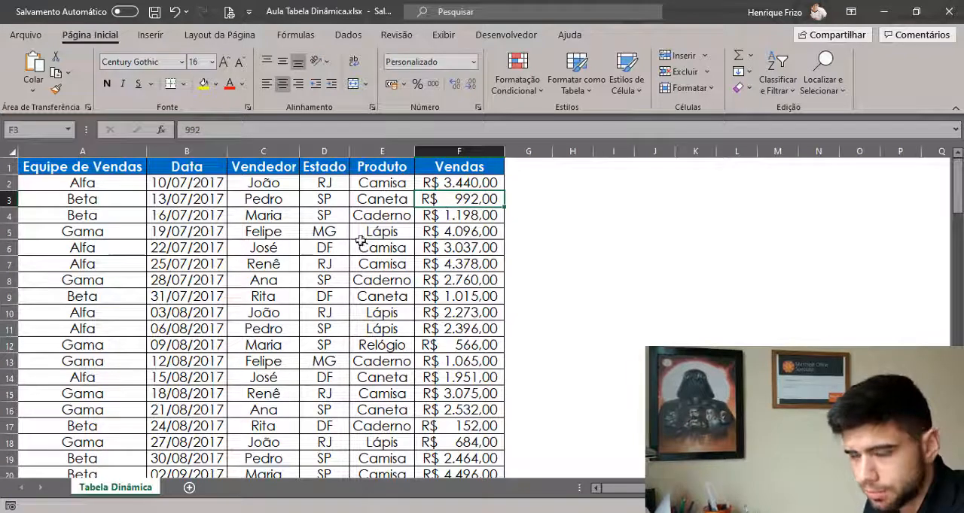
left_click(316, 265)
Create a pivot table on a new worksheet from the sales data range A1:F105.
left_click(211, 348)
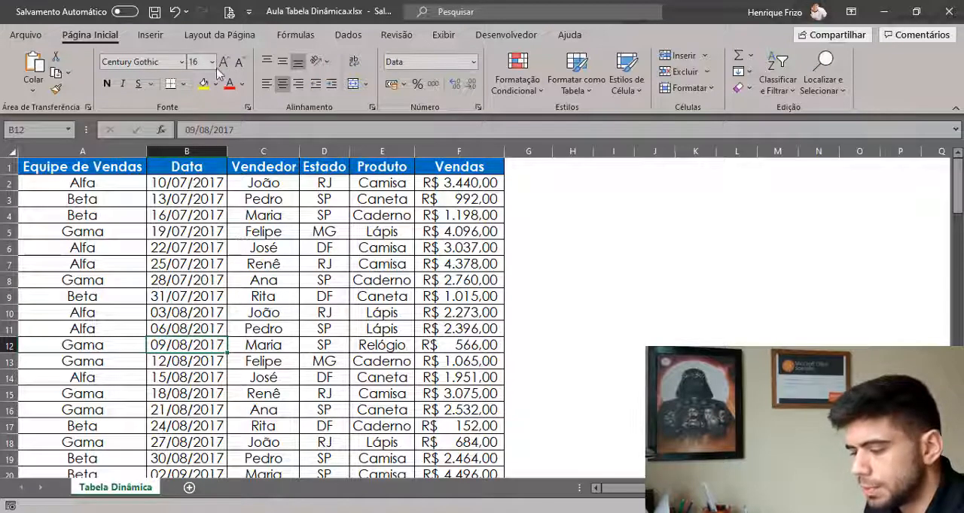
left_click(151, 35)
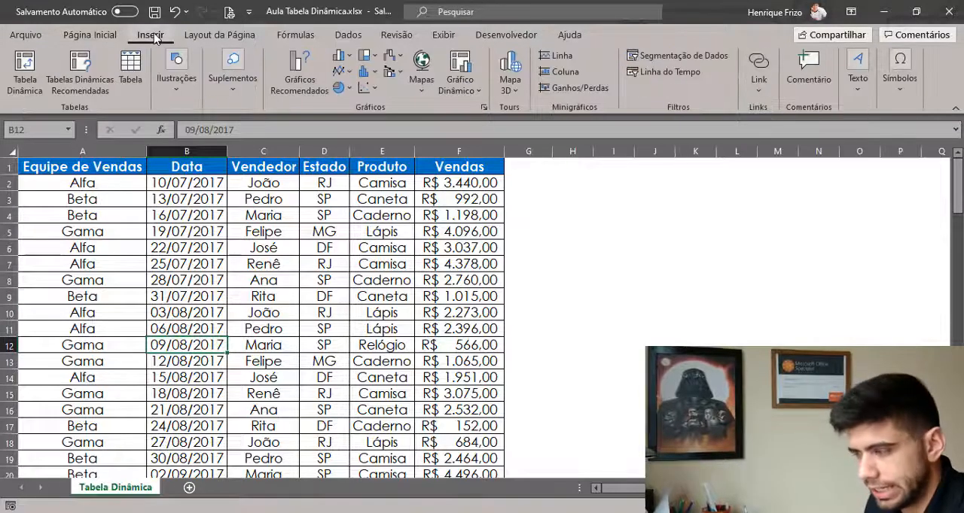
left_click(31, 73)
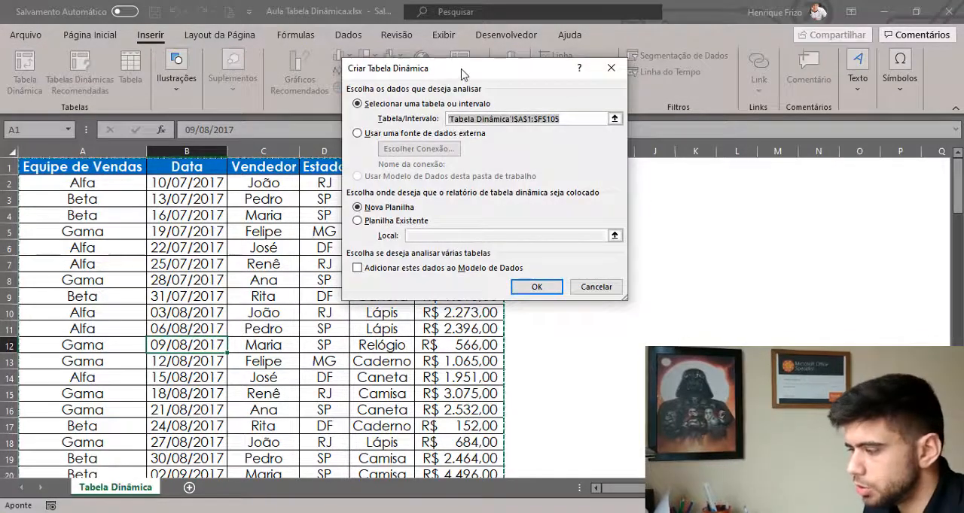
left_click_drag(461, 69, 394, 131)
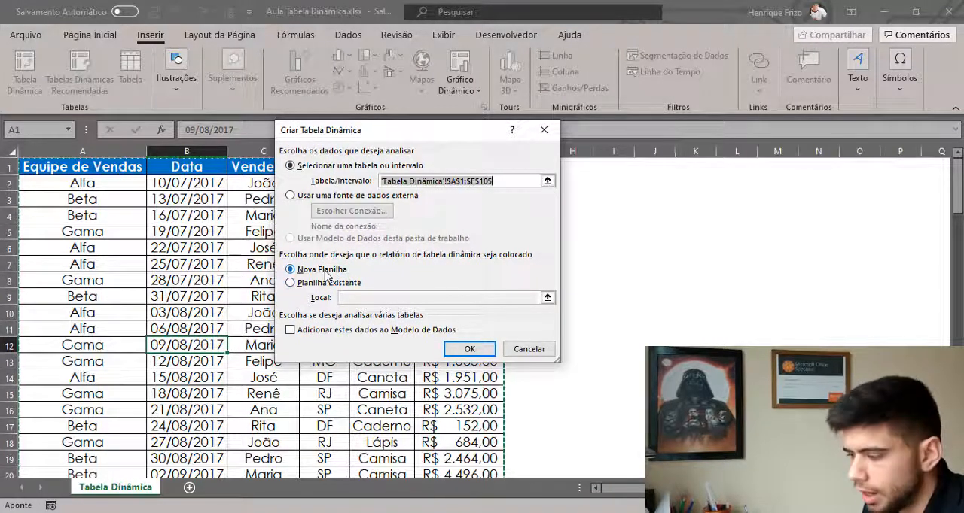
left_click(469, 350)
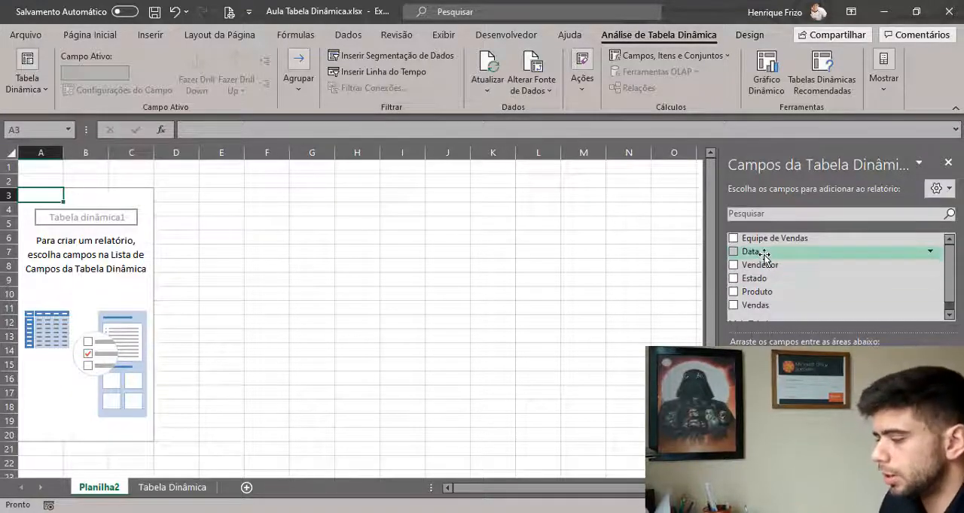
Try the Data field as the pivot table's report filter, browse its list of dates, and remove the field.
left_click_drag(772, 257, 760, 376)
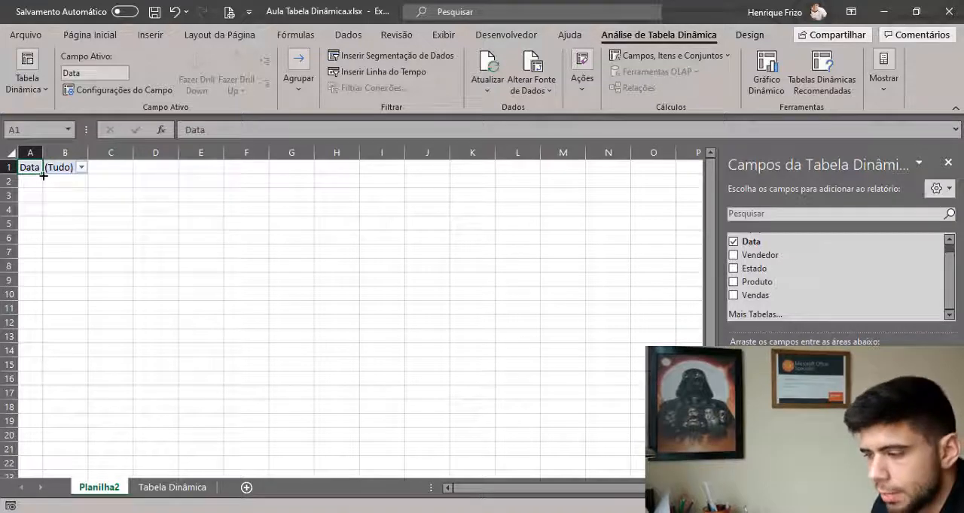
left_click(81, 169)
scroll(73, 217, "down", 20)
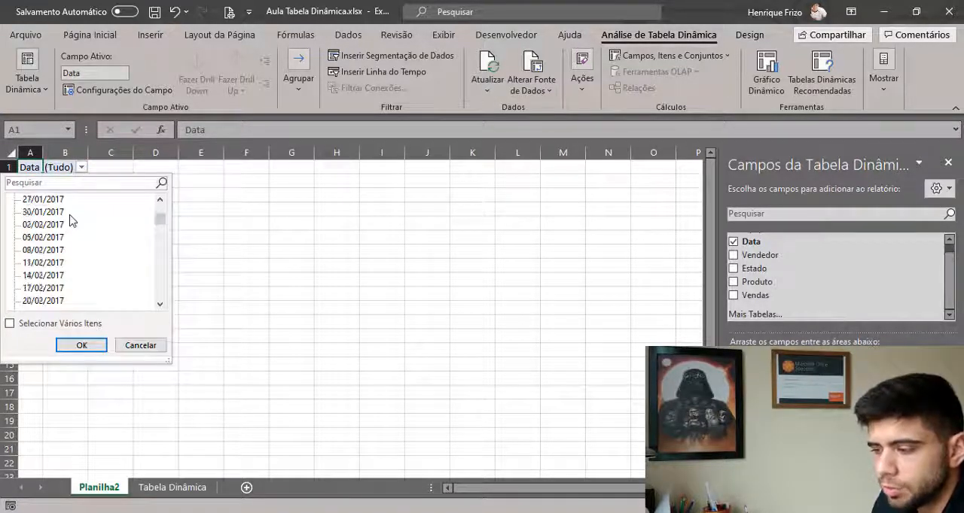
scroll(72, 216, "up", 19)
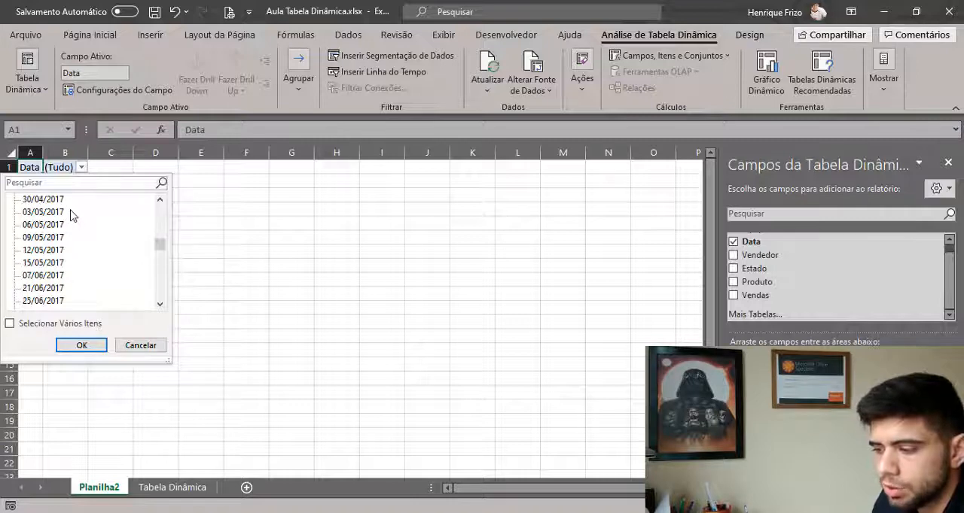
scroll(73, 216, "up", 2)
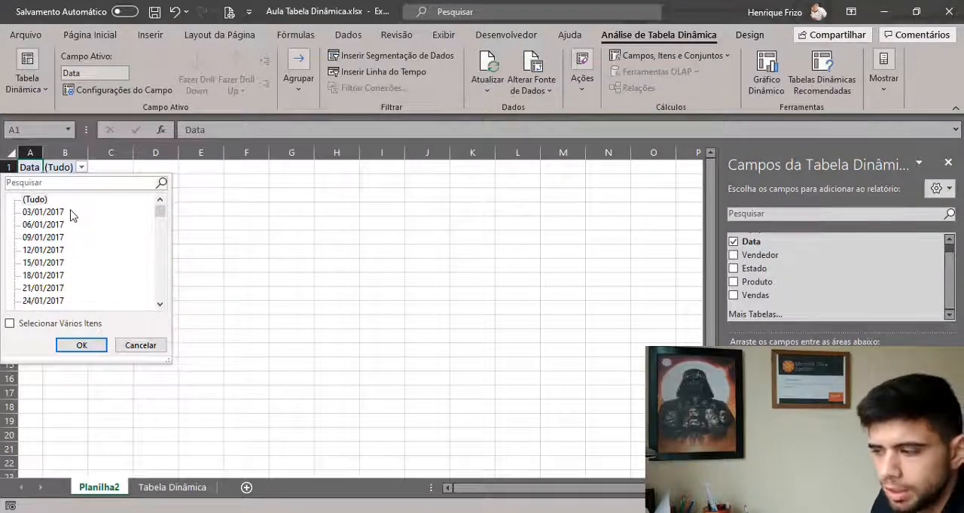
left_click(136, 346)
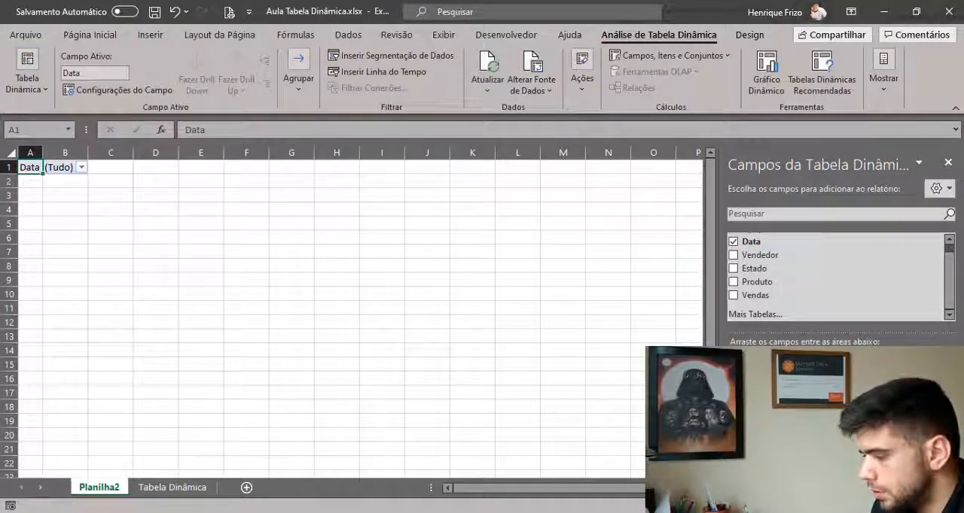
left_click_drag(756, 379, 662, 380)
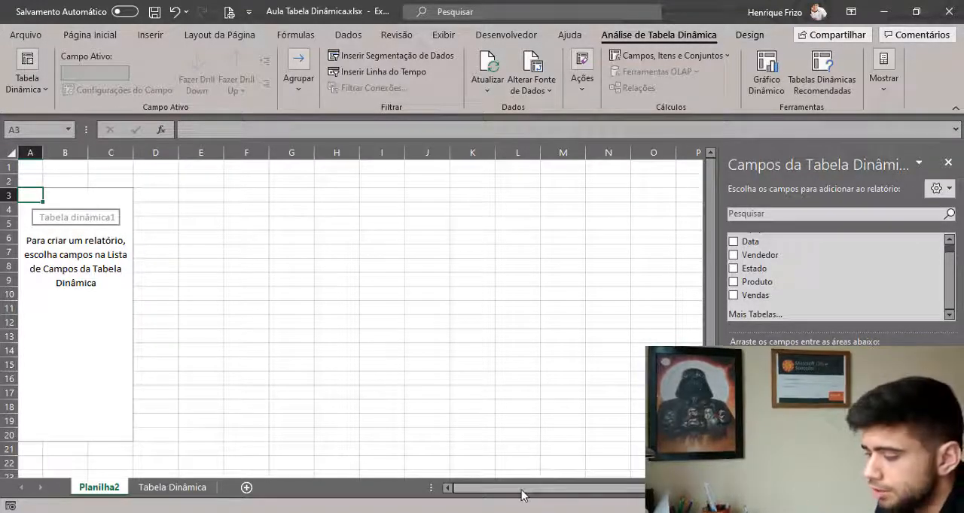
left_click_drag(521, 494, 482, 488)
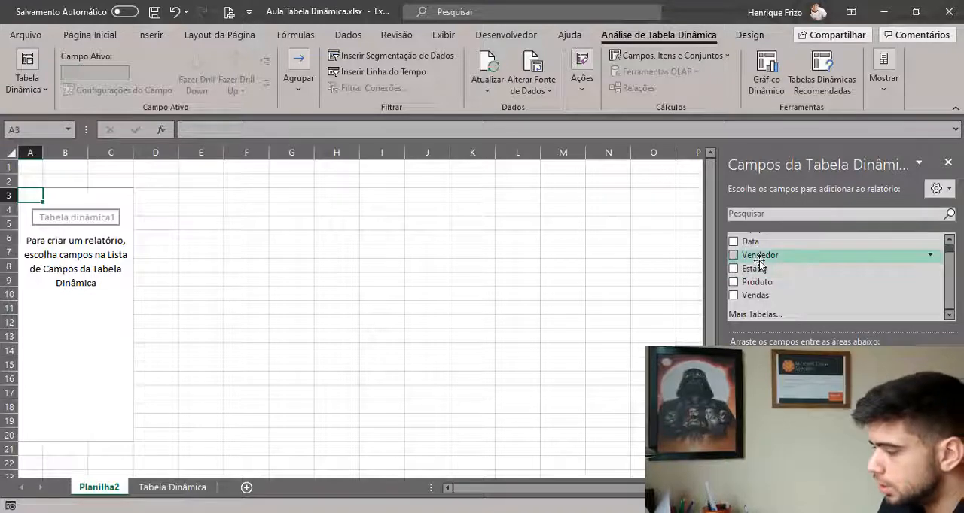
Try the Vendedor field as column labels and as row labels, and remove it from the pivot table.
left_click_drag(758, 260, 892, 390)
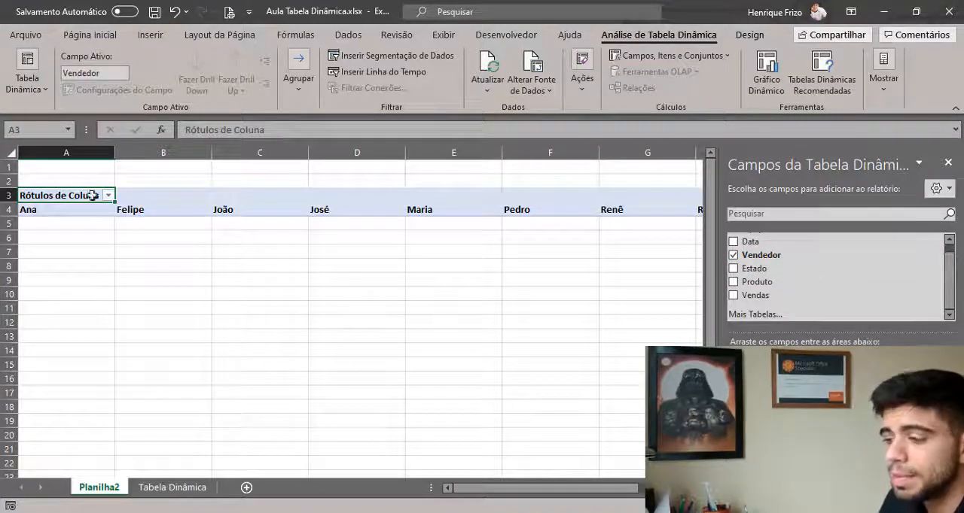
left_click_drag(499, 490, 427, 474)
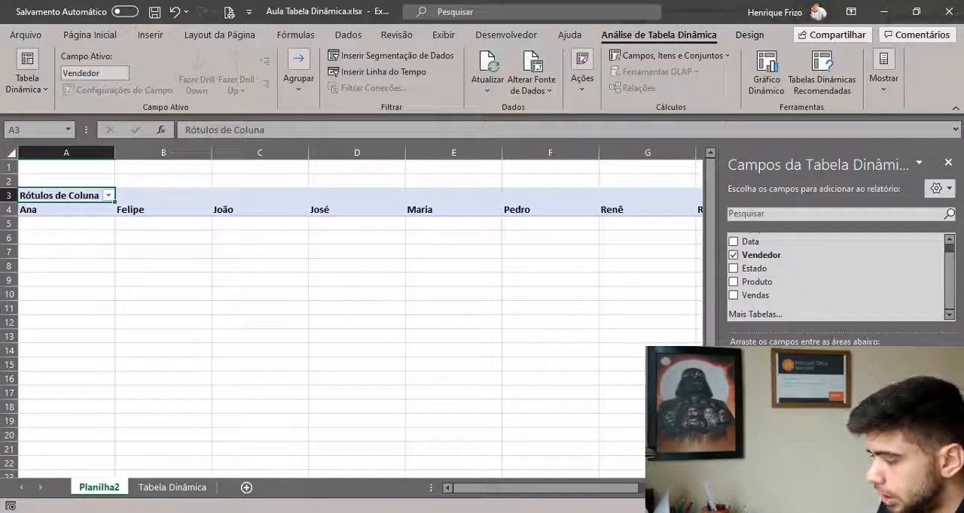
left_click_drag(877, 377, 783, 444)
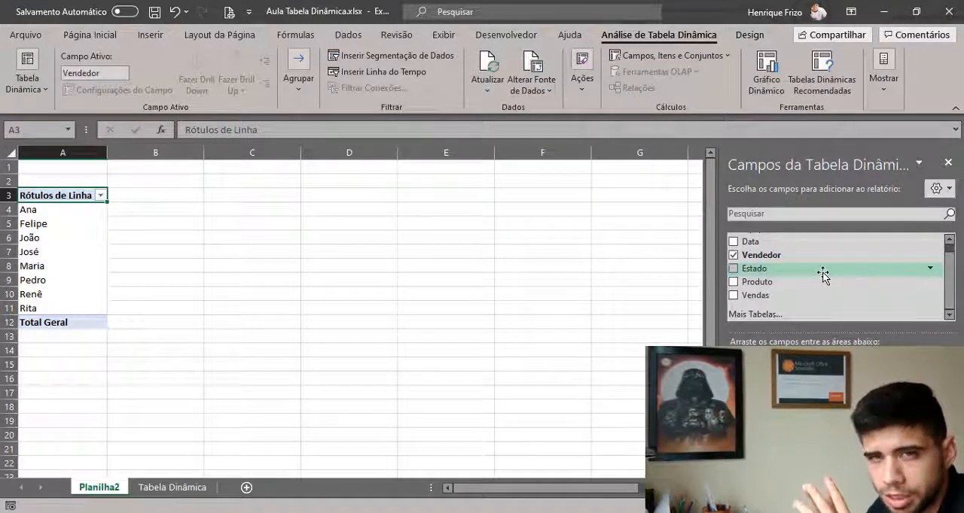
left_click_drag(760, 467, 603, 385)
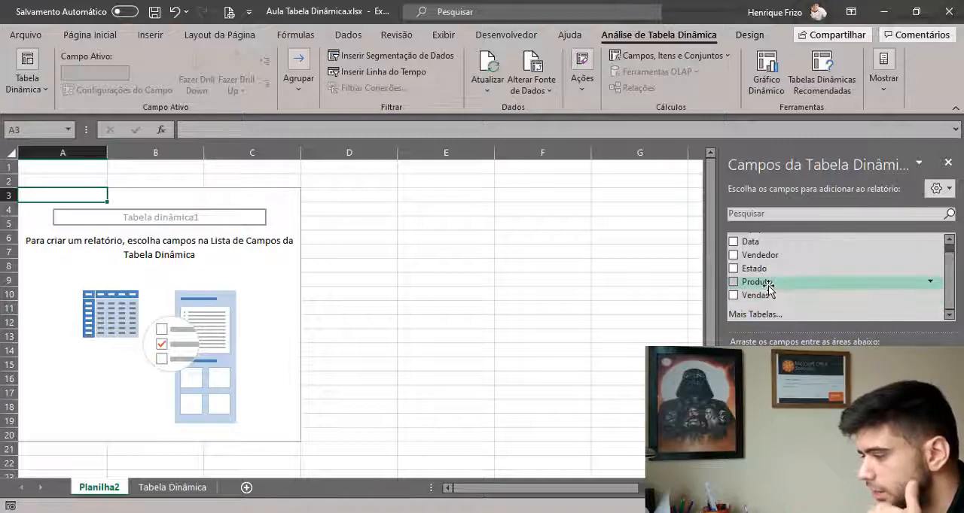
Build the pivot table with Produto as rows, Estado as columns and the sum of Vendas as values.
left_click_drag(757, 283, 783, 452)
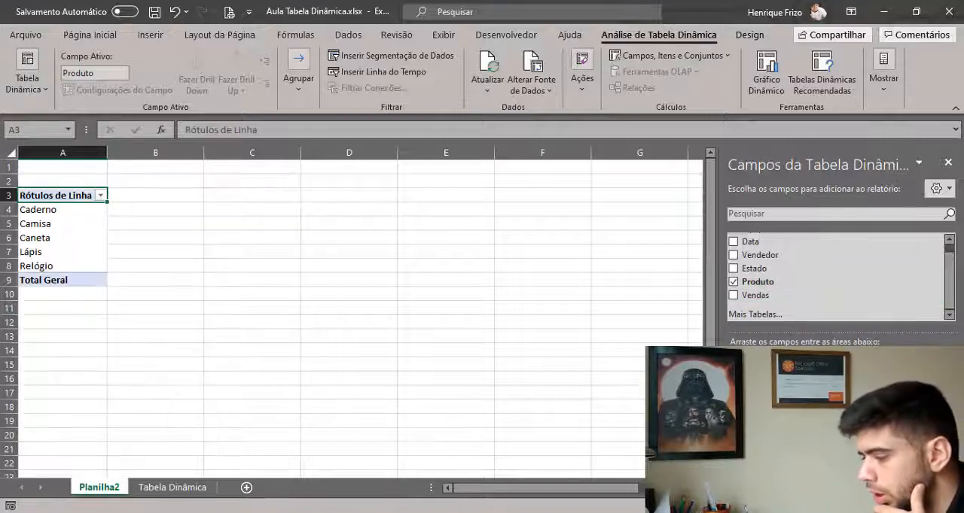
left_click_drag(758, 269, 896, 407)
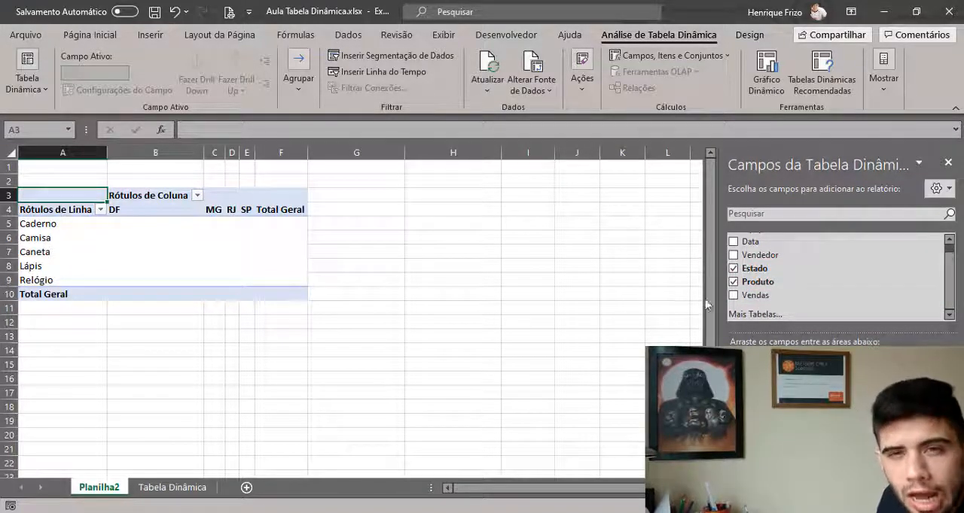
left_click_drag(747, 296, 882, 430)
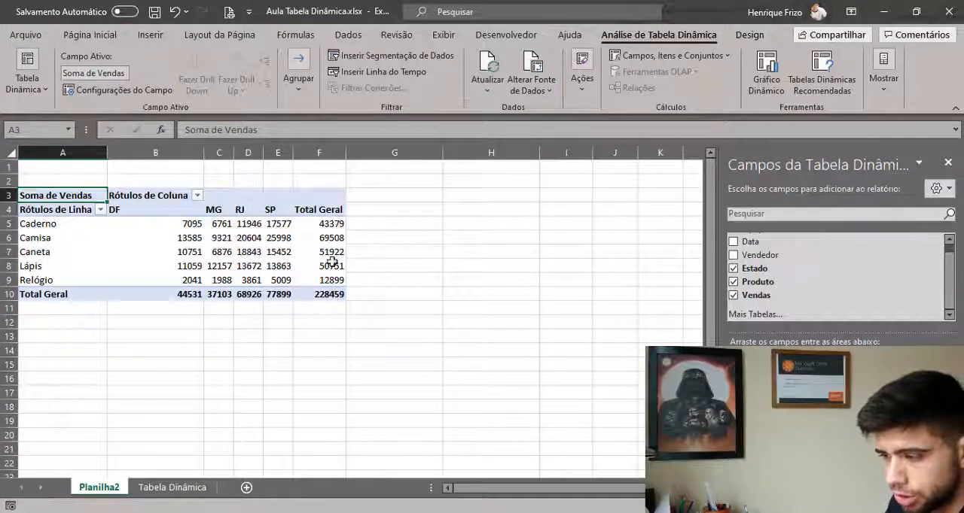
left_click(167, 228)
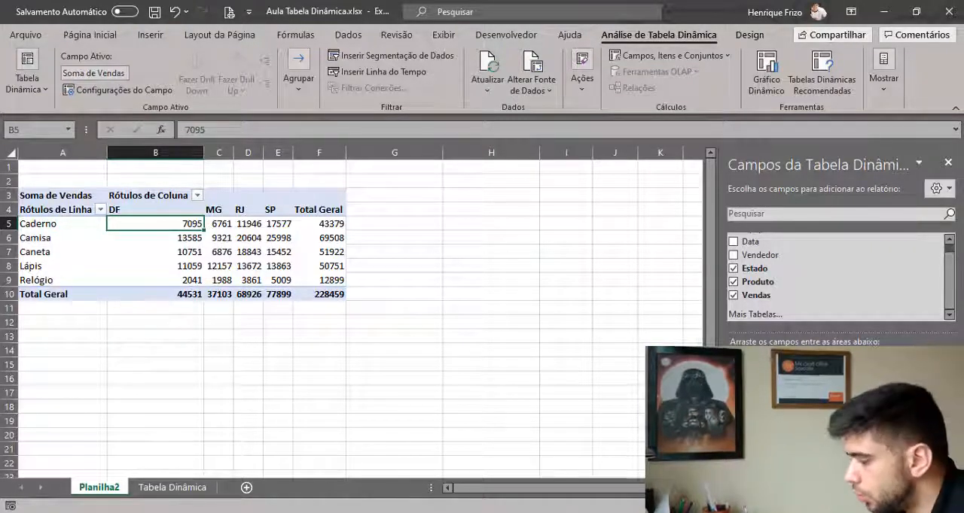
Replace Estado with Vendedor in the pivot table, arranging Vendedor as rows and Produto as columns.
left_click_drag(873, 373, 623, 344)
left_click_drag(760, 256, 874, 374)
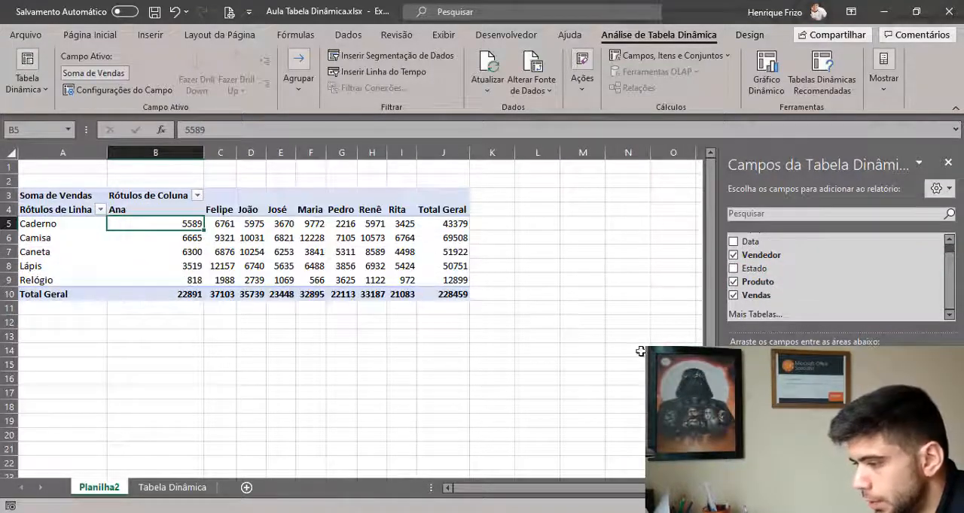
mouse_move(760, 441)
left_mouse_down()
mouse_move(873, 390)
mouse_move(776, 442)
left_mouse_up()
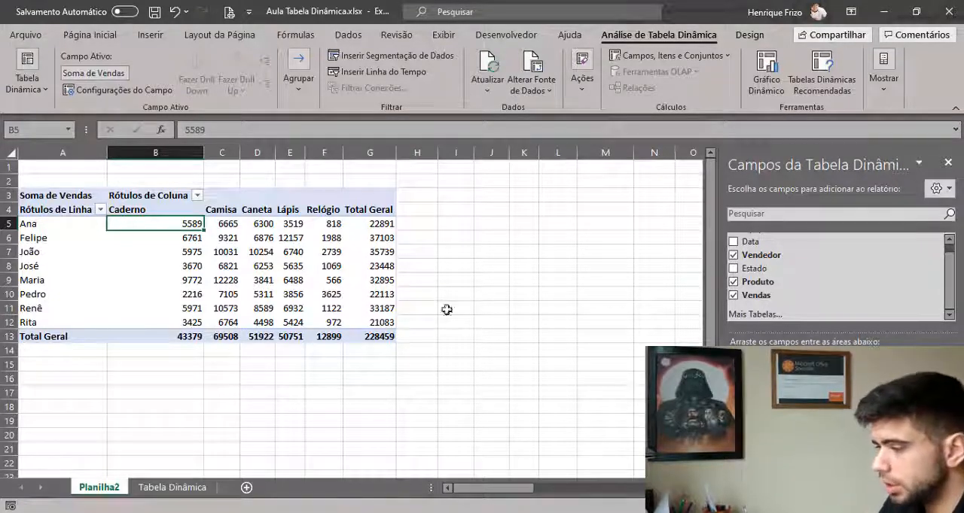
left_click(320, 299)
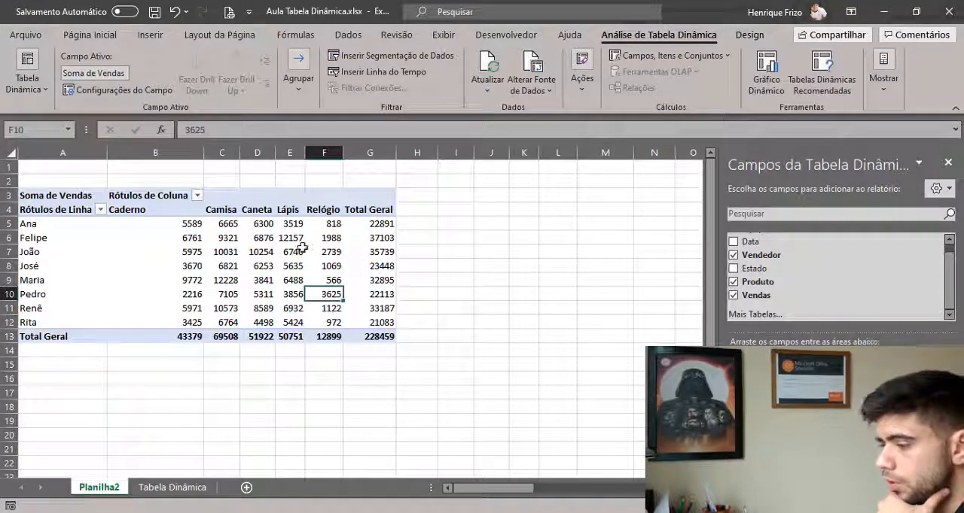
left_click(544, 253)
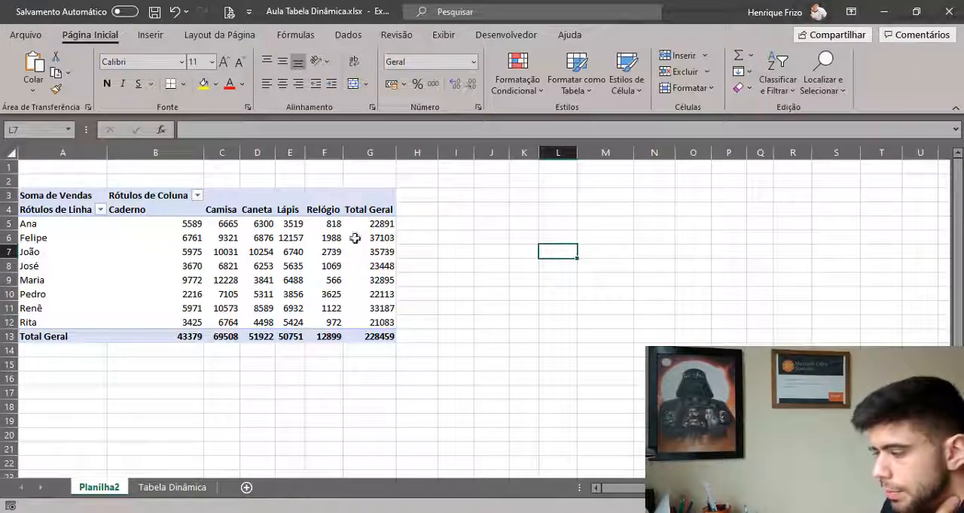
Insert slicers for the Vendedor and Produto fields of the pivot table.
mouse_move(195, 289)
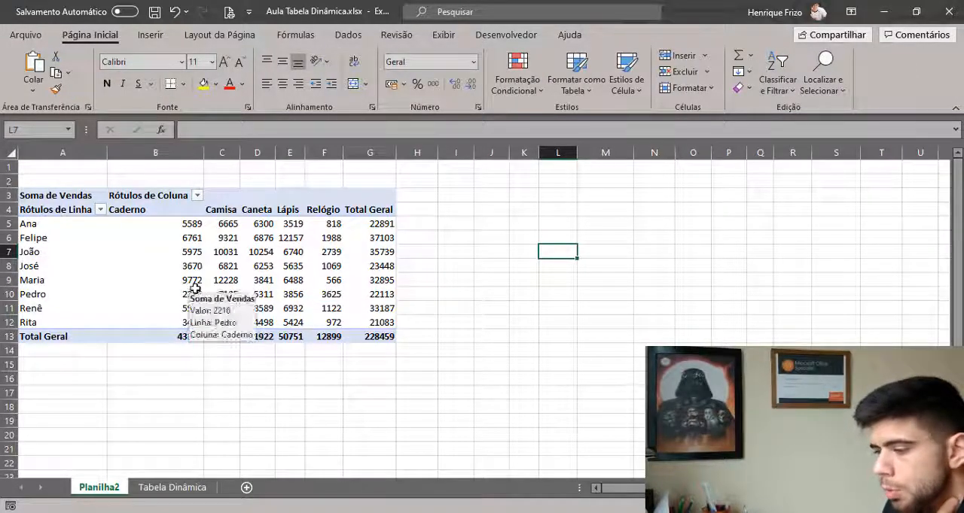
left_click(254, 241)
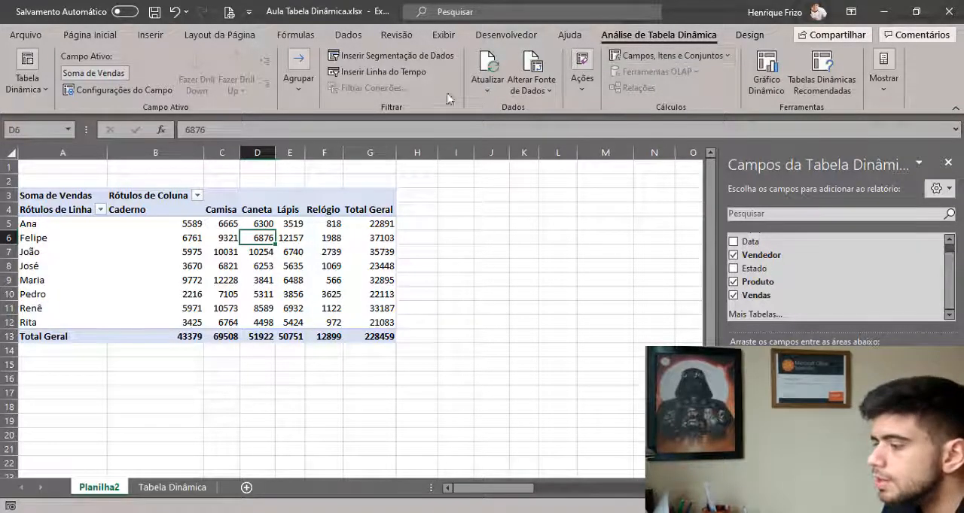
left_click(383, 60)
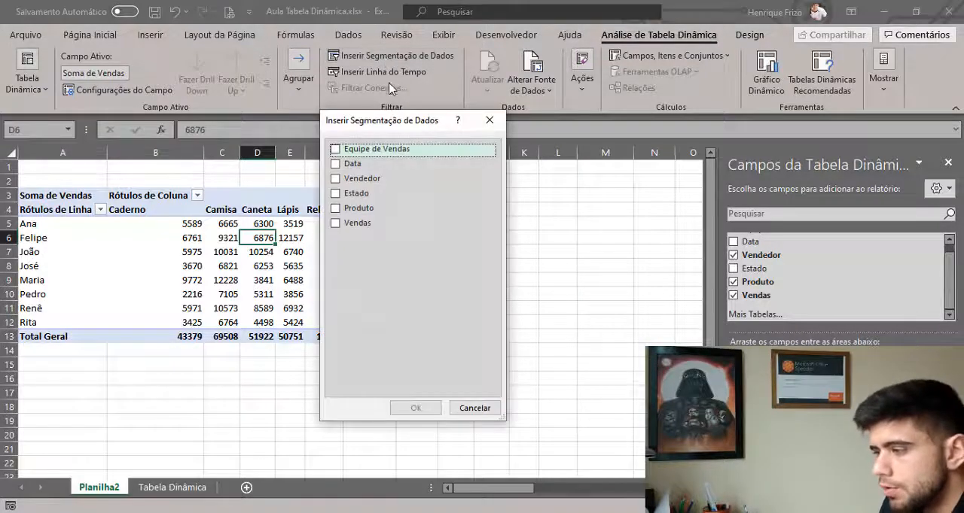
left_click(336, 179)
left_click(336, 208)
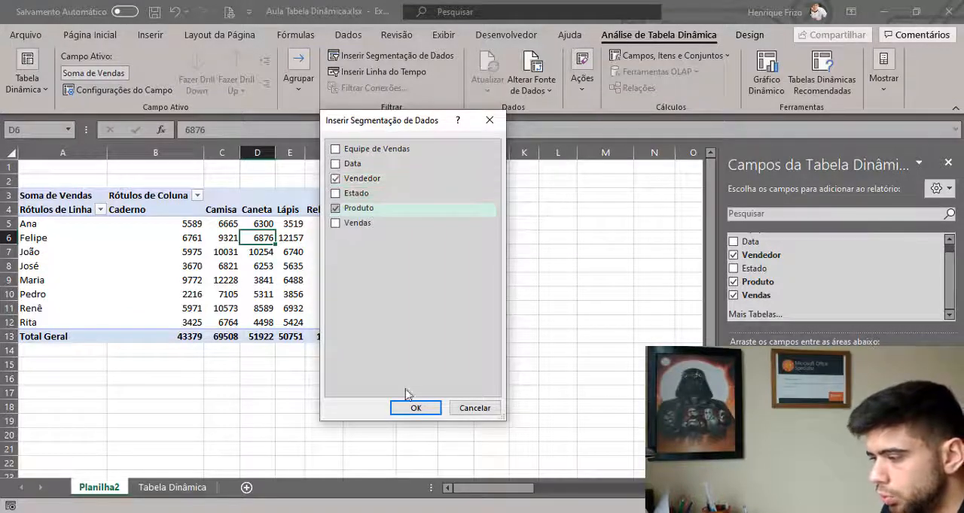
left_click(412, 408)
Place the Vendedor slicer directly below the pivot table and the Produto slicer beside it.
left_click_drag(344, 254, 506, 251)
left_click_drag(348, 229, 80, 353)
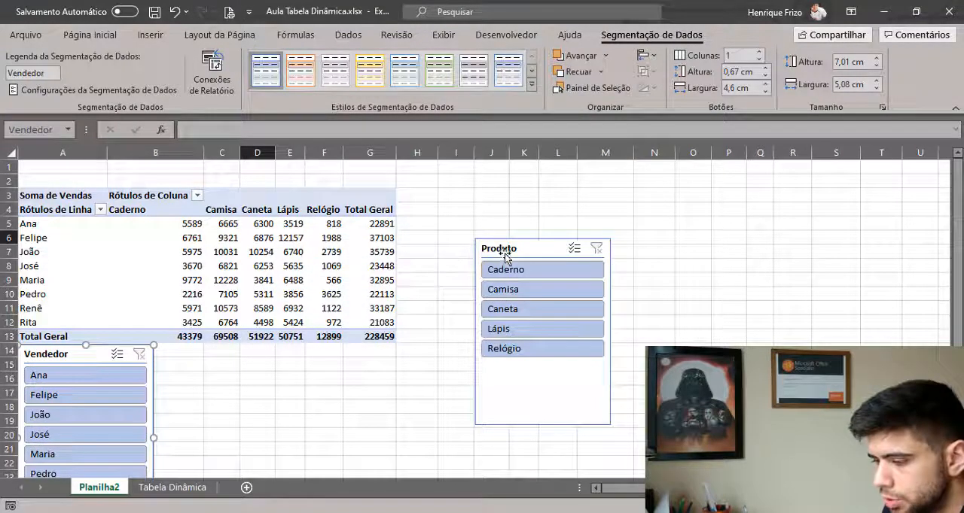
left_click_drag(496, 251, 177, 357)
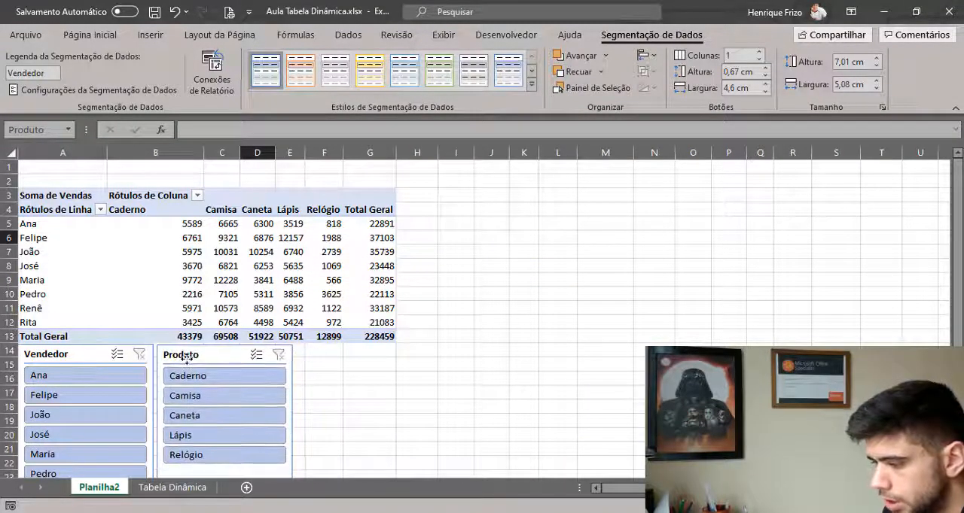
left_click(506, 319)
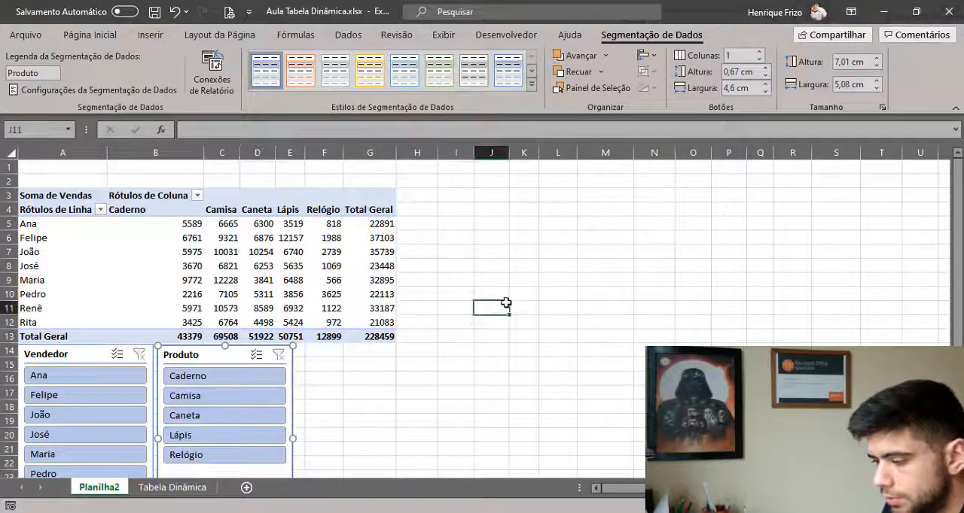
Shorten the Produto slicer so its lower edge sits just below the last product item.
scroll(369, 366, "down", 2)
left_click(236, 404)
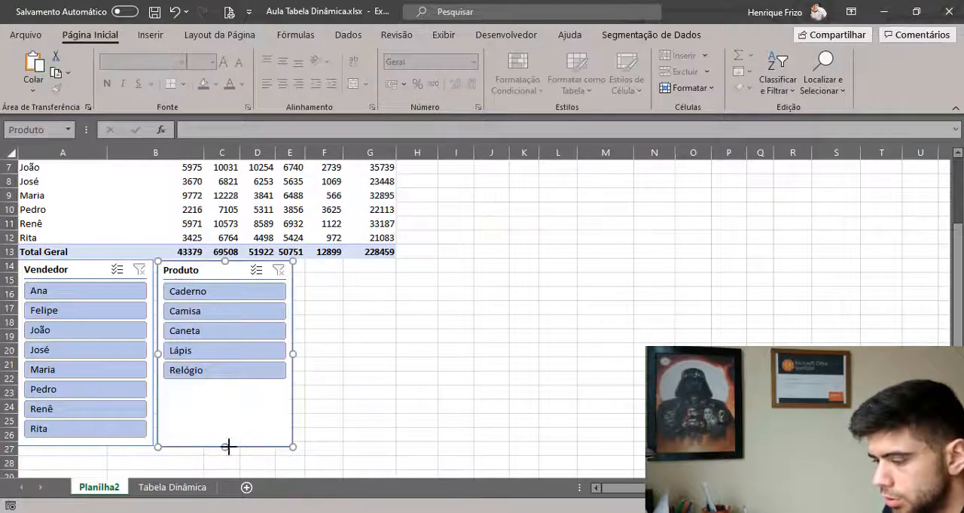
left_click_drag(228, 447, 226, 392)
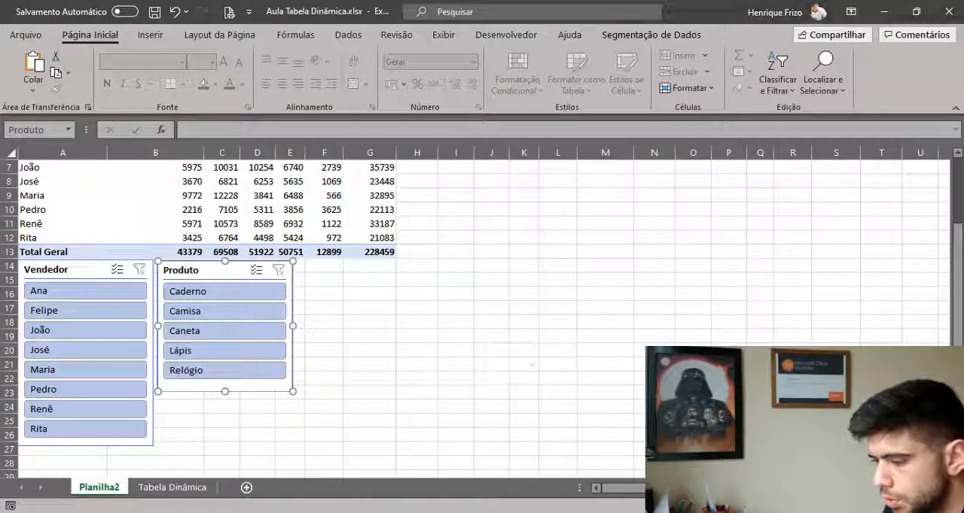
left_click(825, 506)
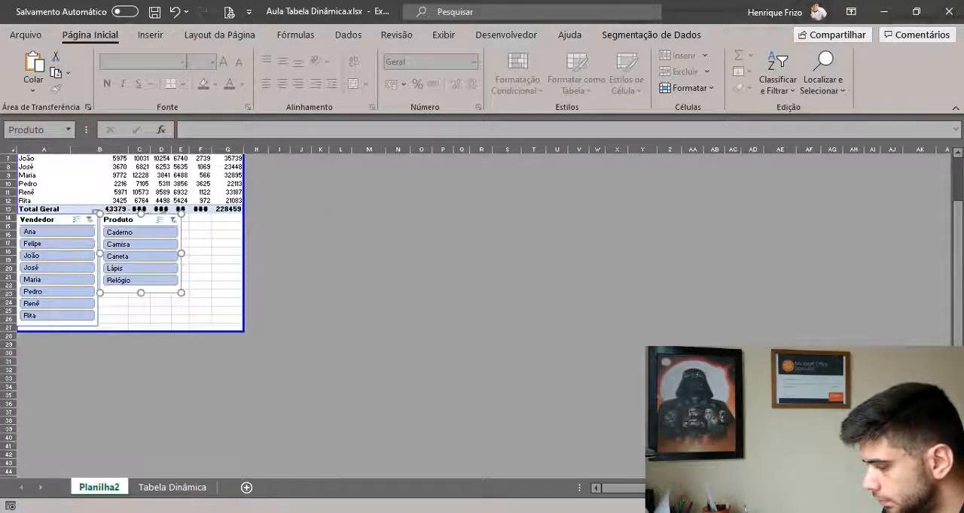
key("Escape")
left_click(782, 506)
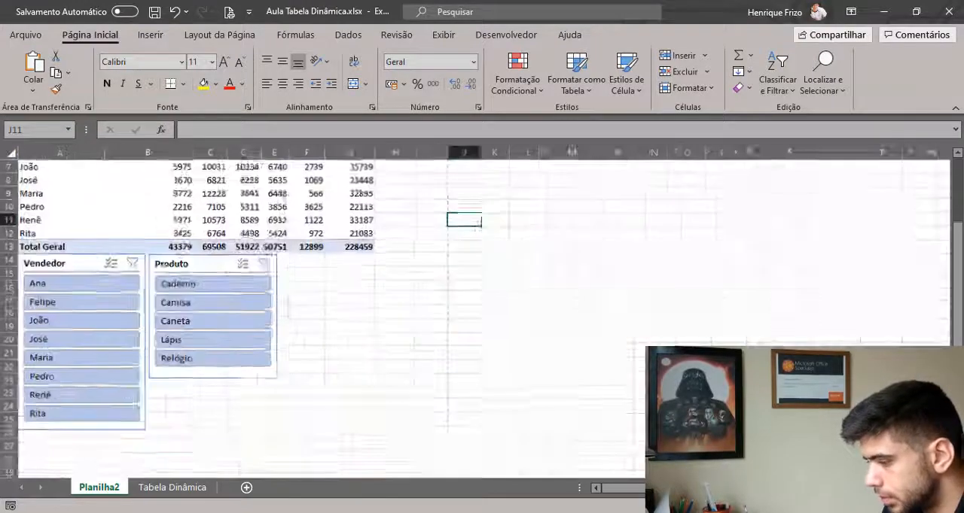
Autofit the width of column E, the Lápis column of the pivot table.
scroll(481, 317, "down", 2)
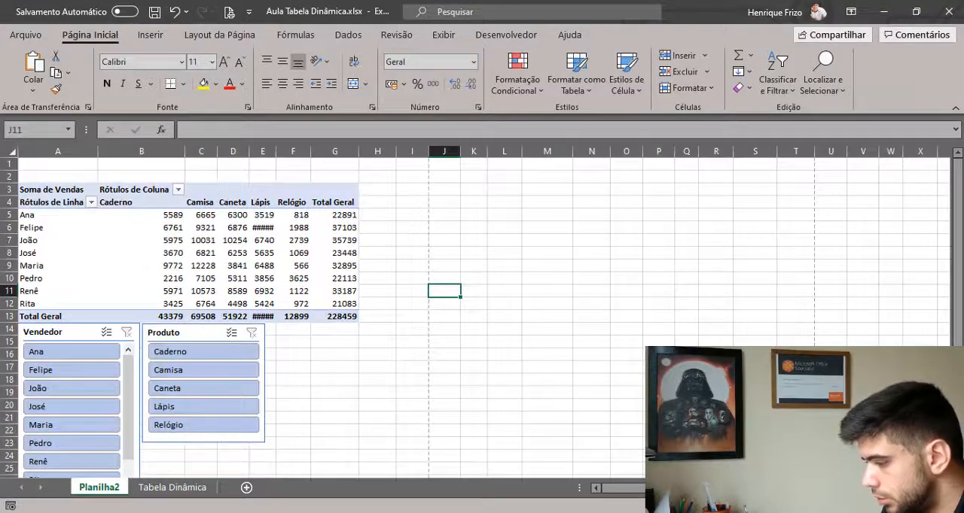
scroll(550, 333, "down", 1)
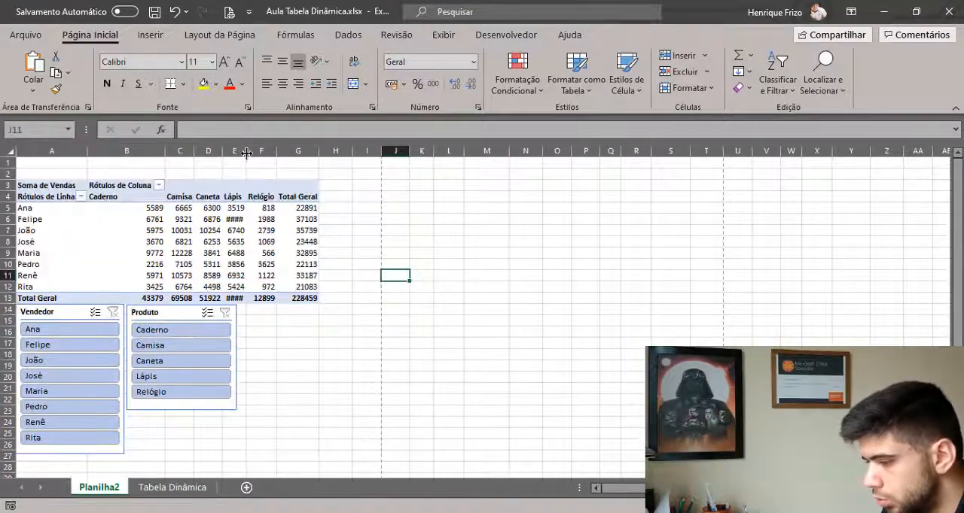
double_click(246, 151)
left_click(509, 251)
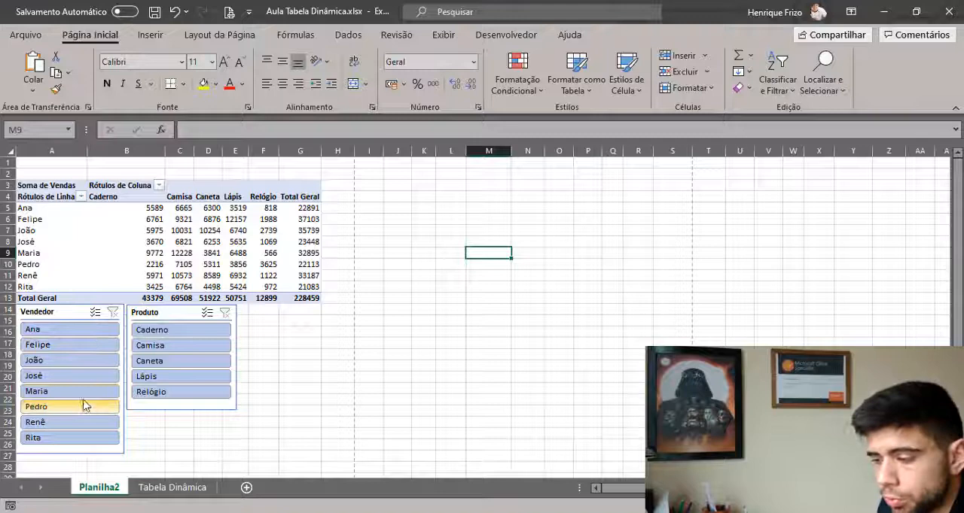
Try filtering by the second seller in the Vendedor slicer and by Caderno in the Produto slicer, clearing each filter.
left_click(79, 348)
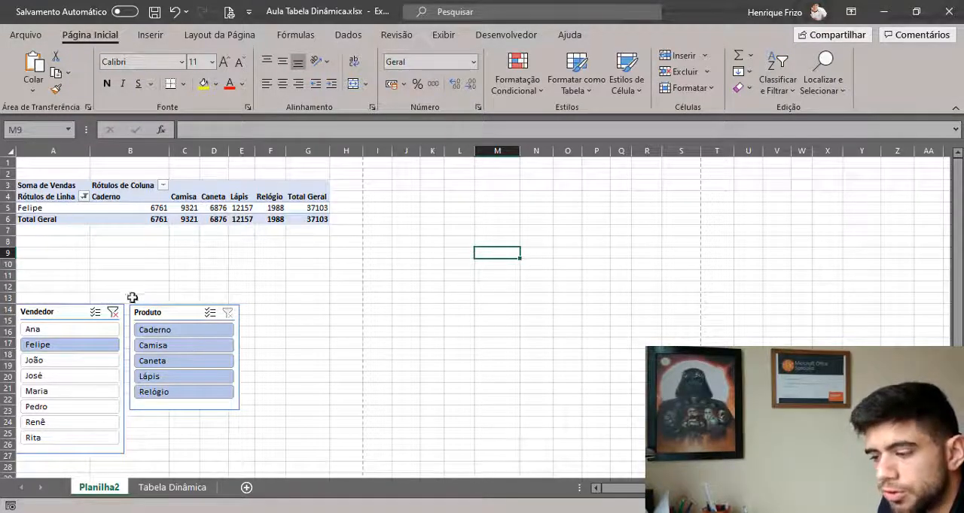
left_click(113, 312)
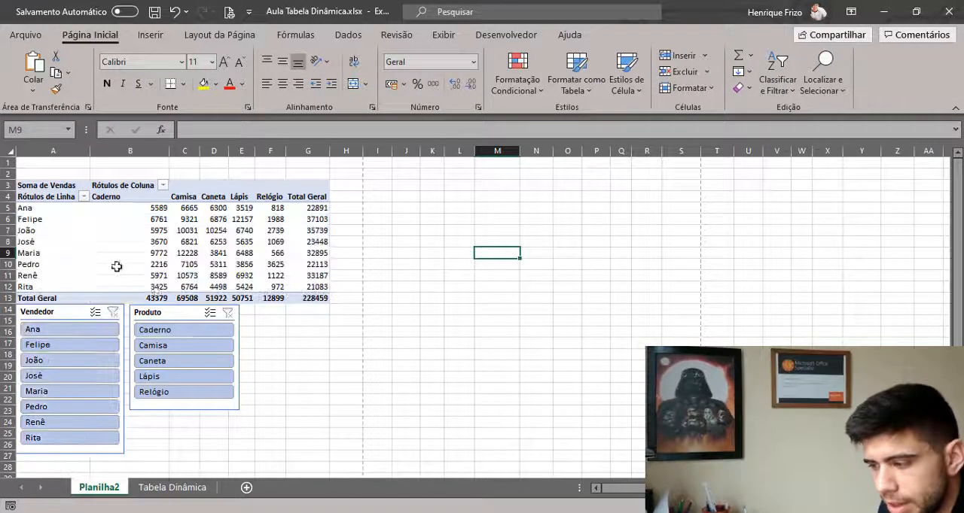
left_click(167, 333)
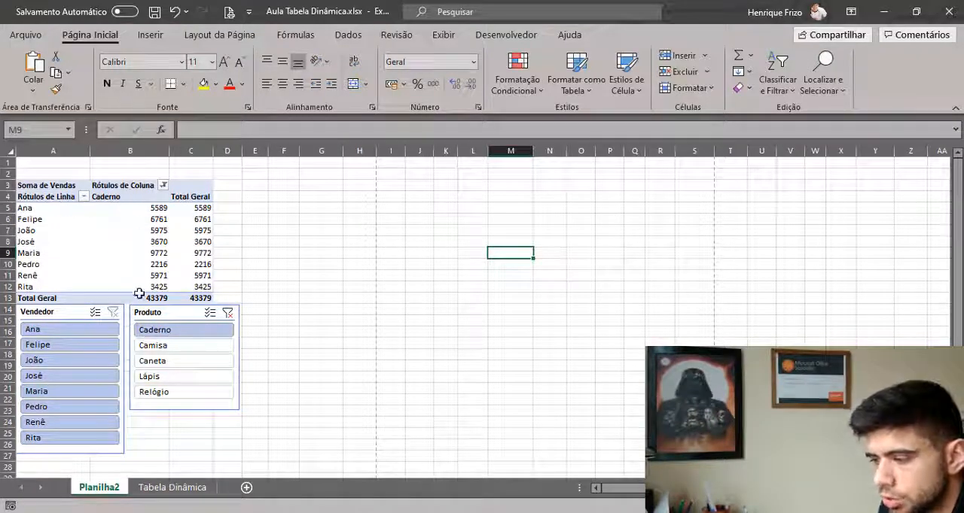
left_click(228, 313)
Insert a clustered column (Coluna Agrupada) pivot chart based on the pivot table.
mouse_move(193, 257)
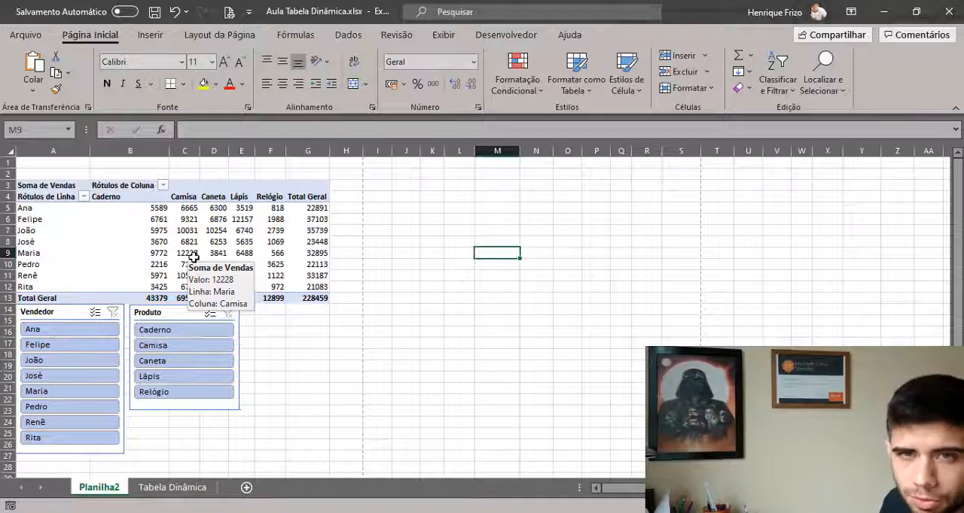
left_click(205, 239)
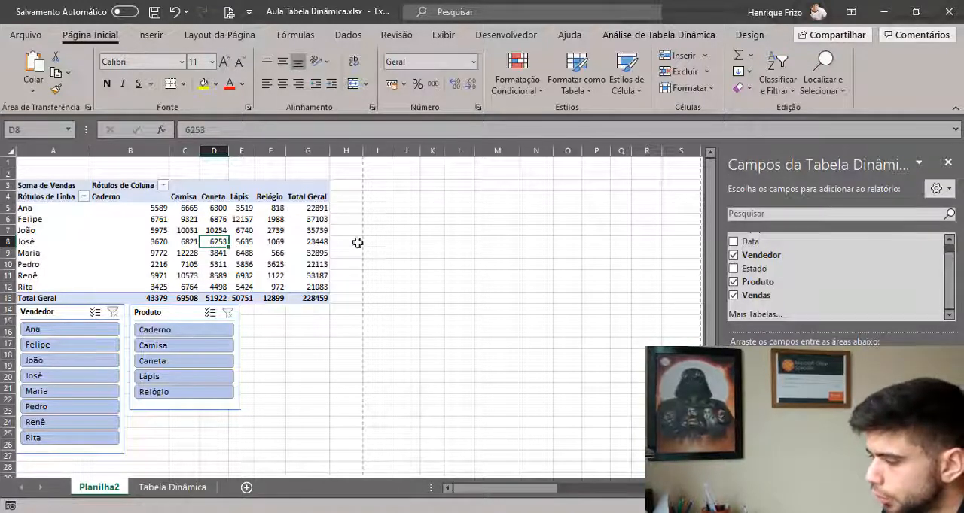
left_click(660, 39)
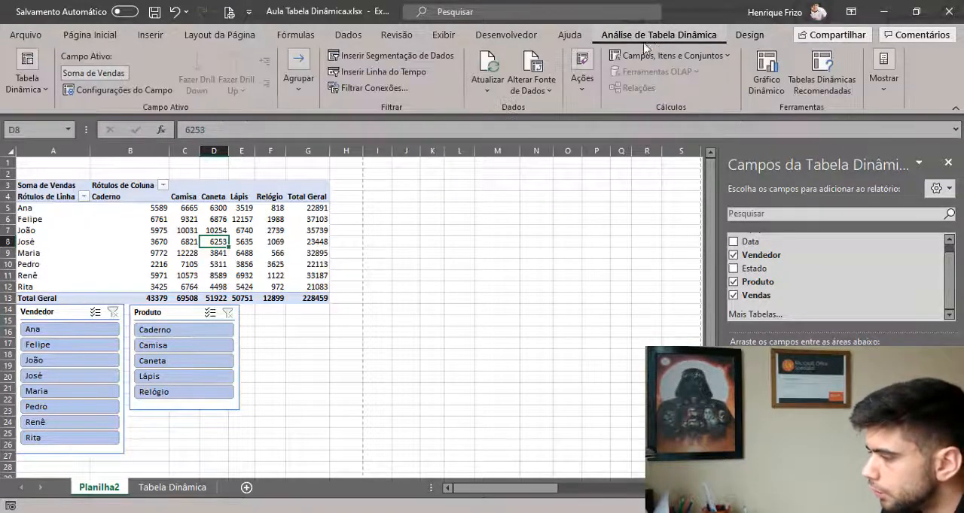
left_click(765, 75)
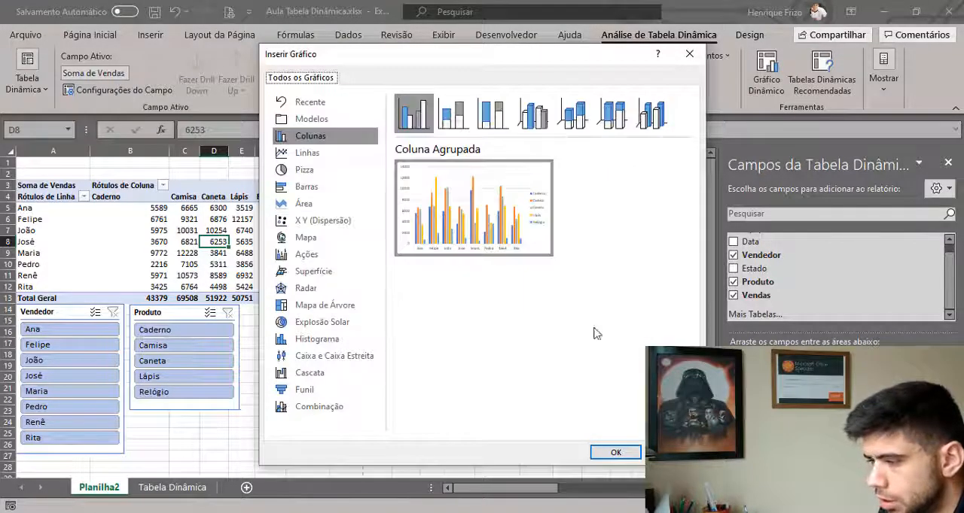
left_click(615, 451)
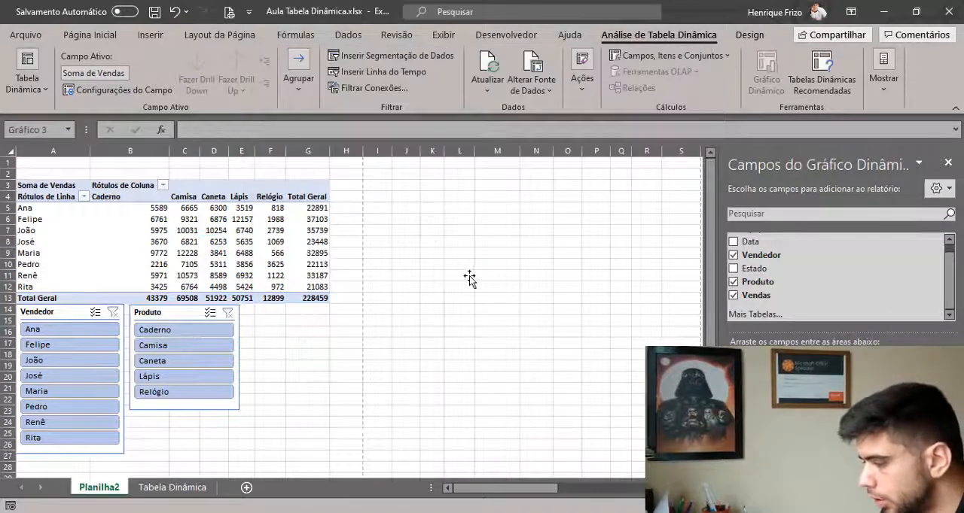
Place the chart directly beside the pivot table, enlarge it to about 9.61 by 23.73 cm, and close the field list.
left_click_drag(422, 232, 497, 186)
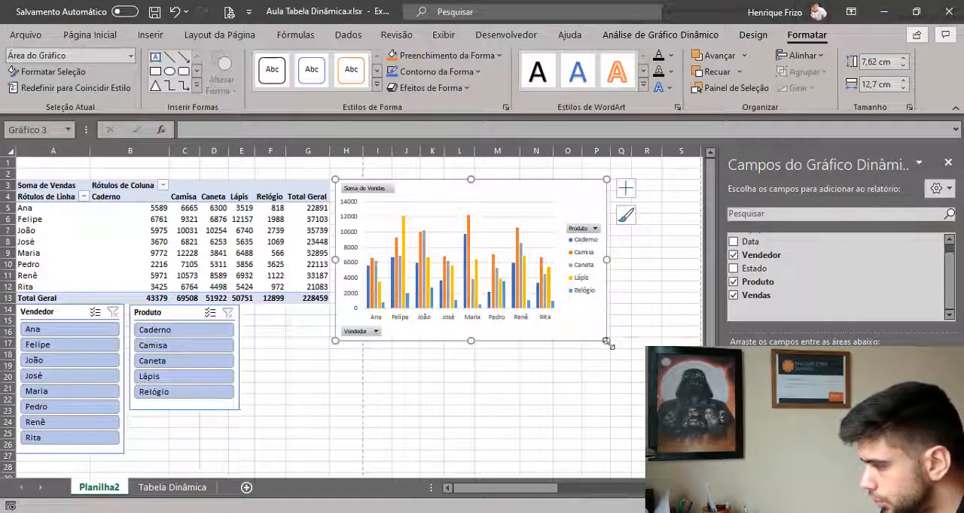
left_click_drag(607, 343, 572, 384)
left_click(948, 162)
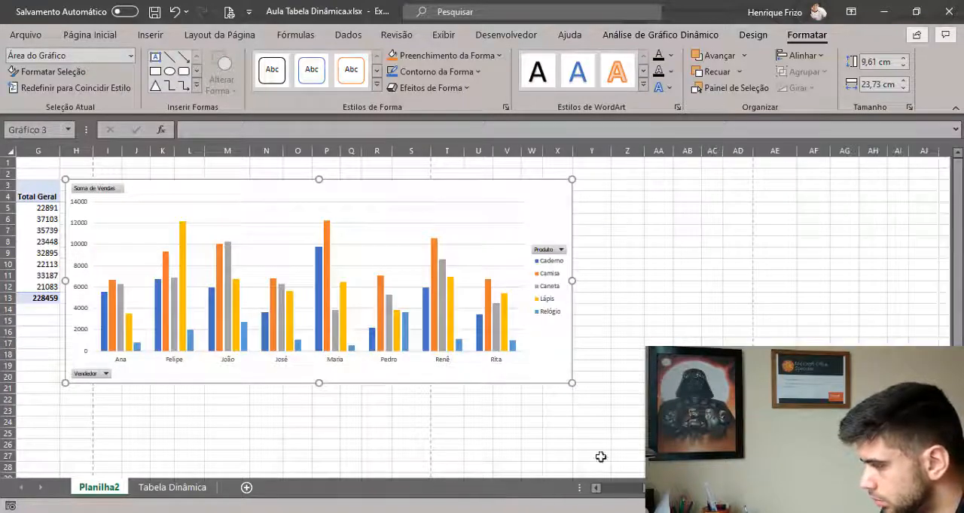
left_click_drag(655, 488, 559, 484)
left_click(498, 425)
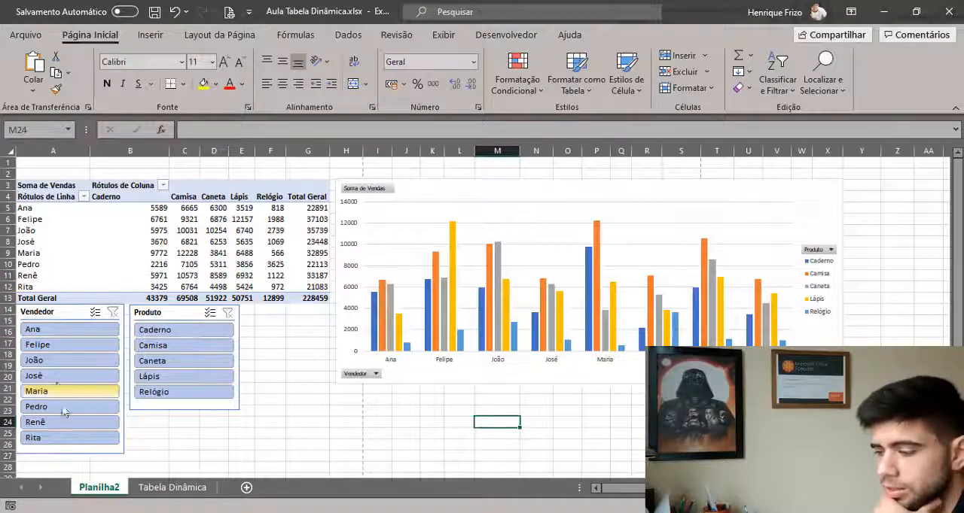
Filter the pivot table and chart to the first seller with the Vendedor slicer.
left_click(76, 332)
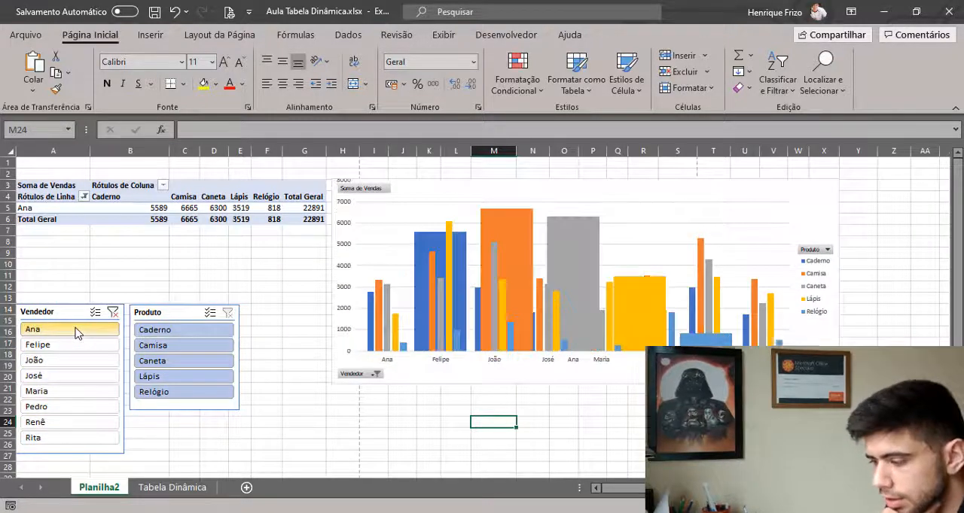